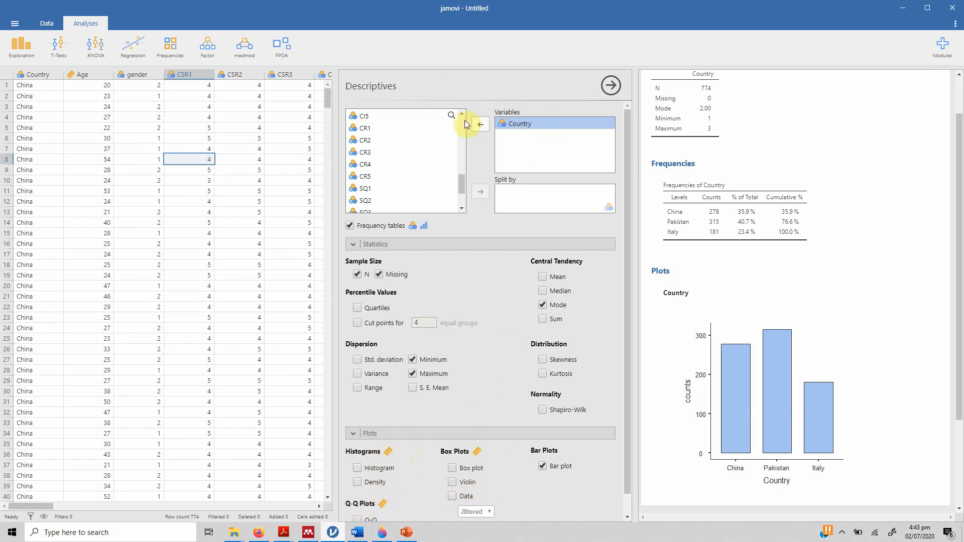
- Add the CSR scale to the analysed variables and include the mean in the statistics
click(357, 468)
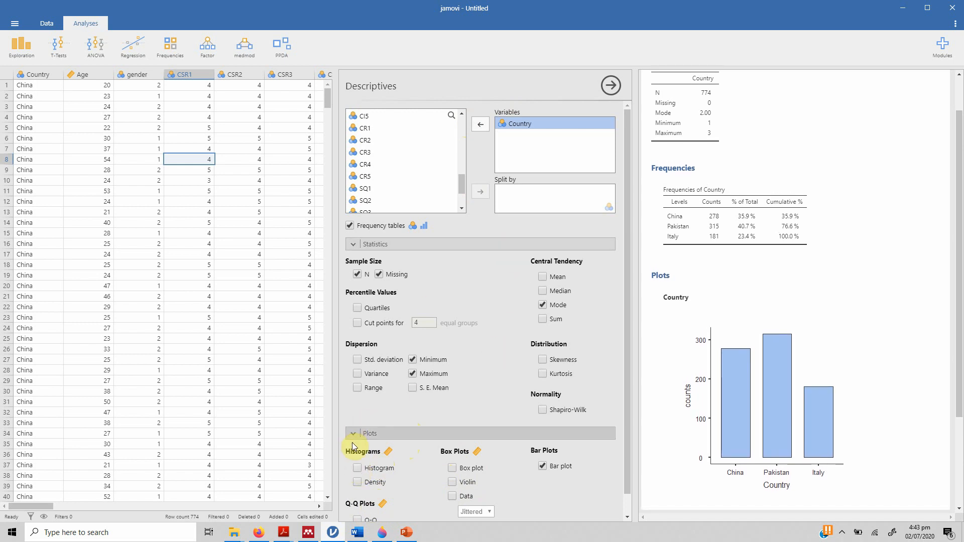
drag(461, 182, 463, 202)
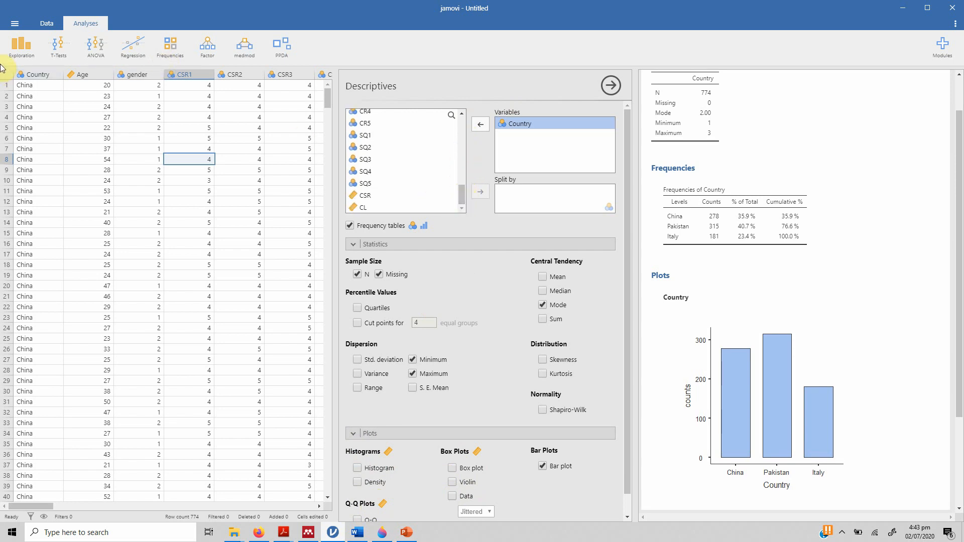
click(372, 199)
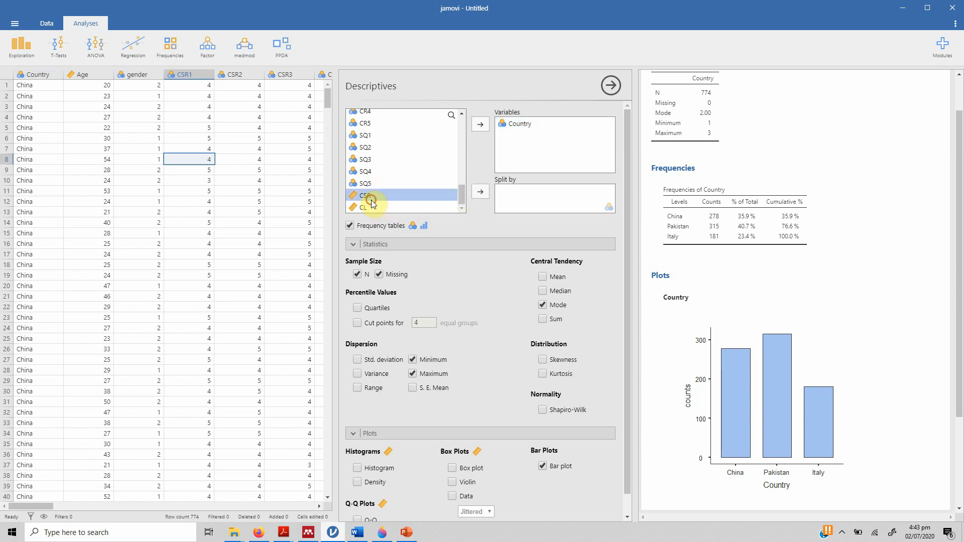
click(480, 124)
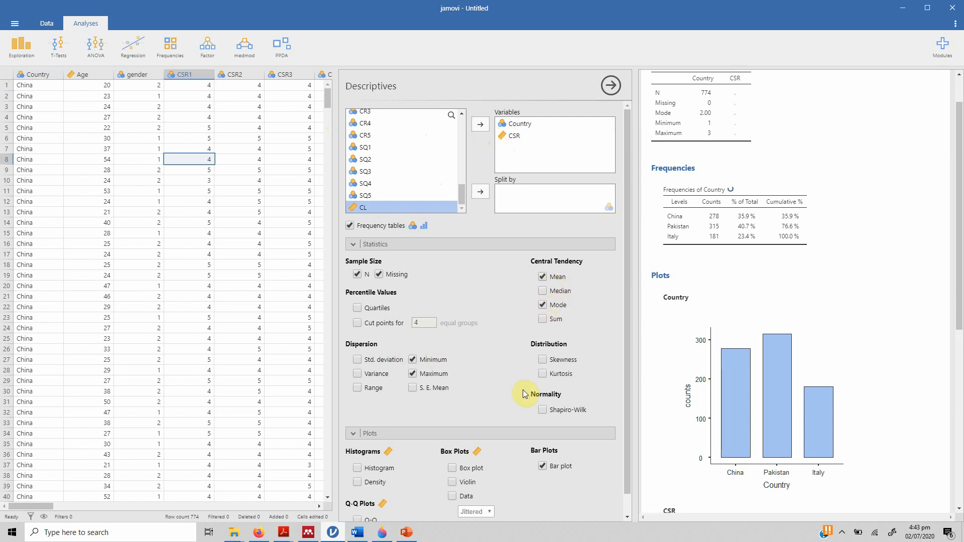
- Include skewness and kurtosis in the statistics and remove Country from the analysed variables
click(546, 358)
click(512, 124)
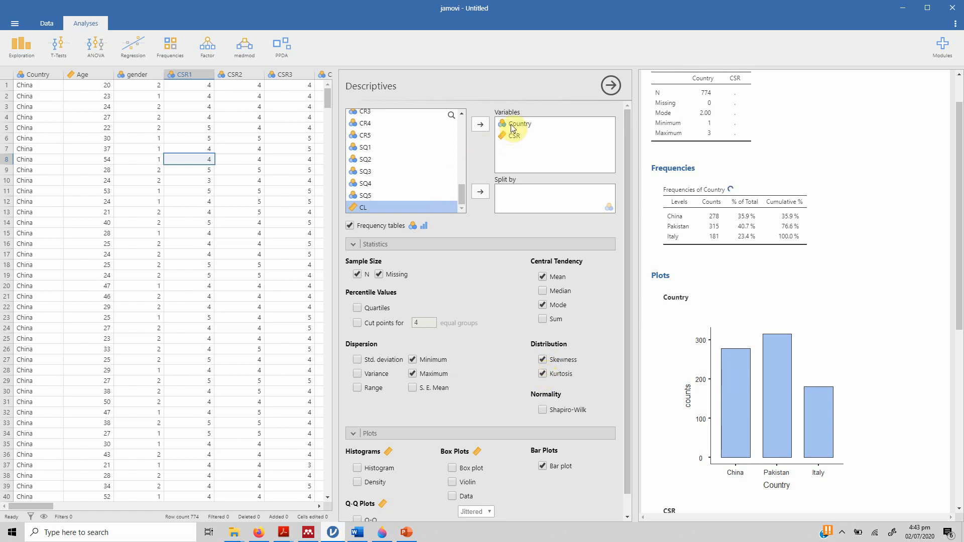
click(483, 129)
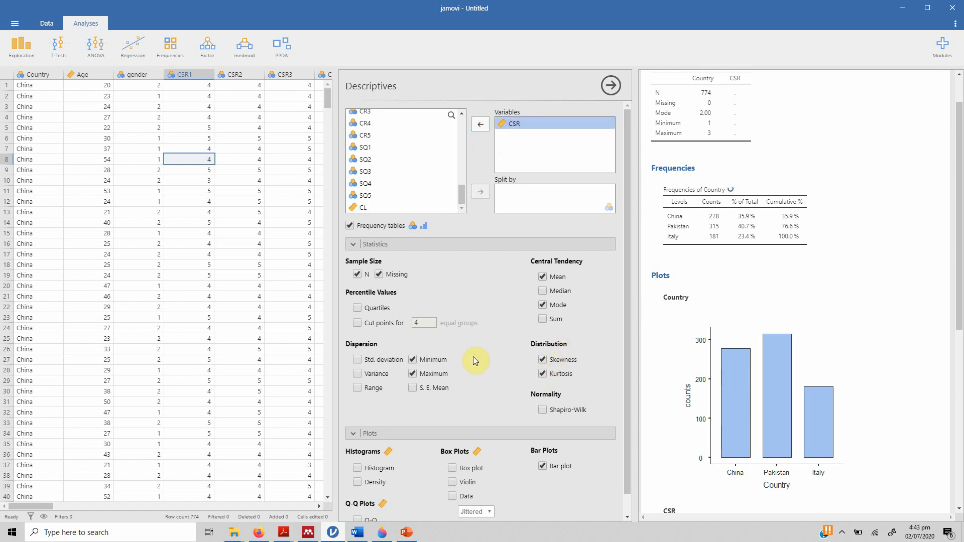
- Include standard deviation, variance and range among the dispersion statistics for CSR
click(358, 360)
click(358, 373)
click(358, 388)
- Plot CSR as a histogram instead of a bar plot
drag(626, 365, 628, 416)
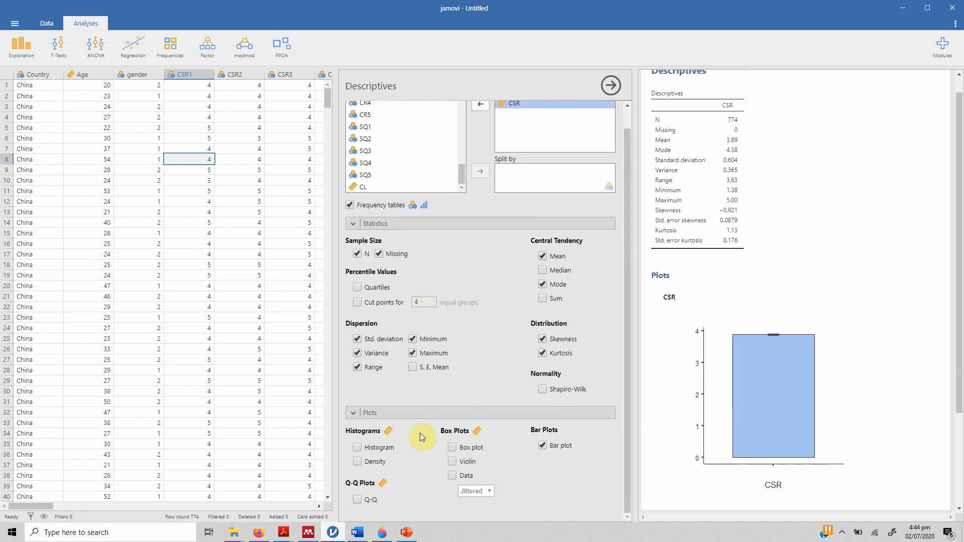
click(362, 447)
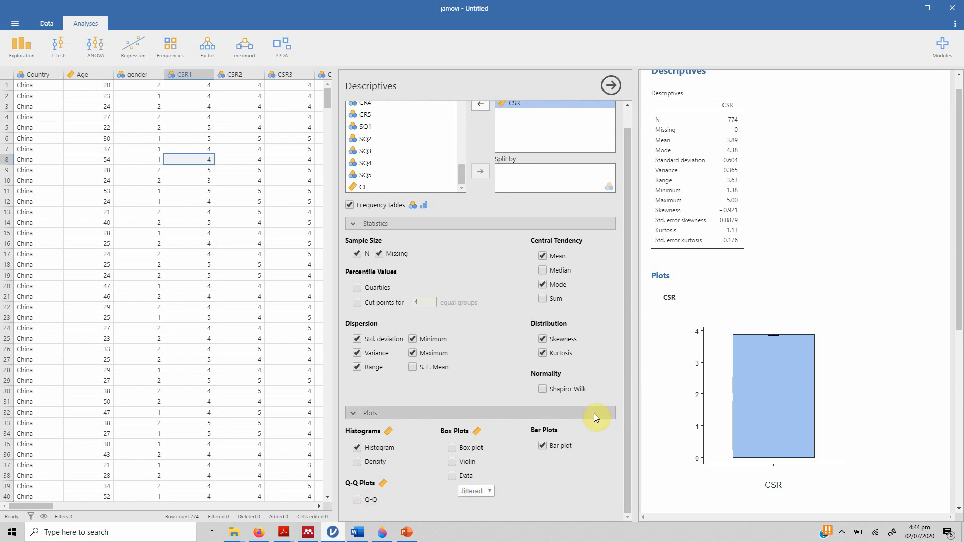
click(543, 446)
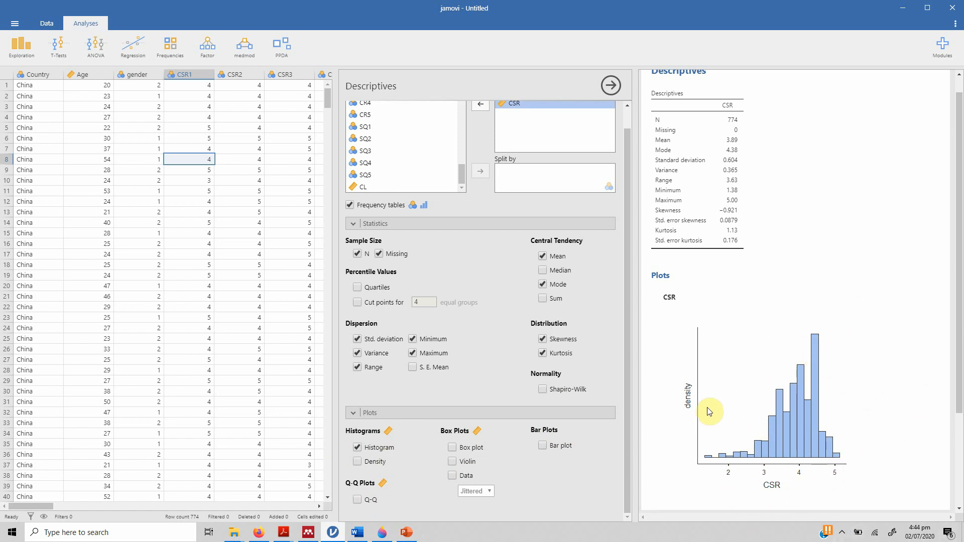
- Try the Shapiro-Wilk normality test on CSR and take it out again
click(542, 389)
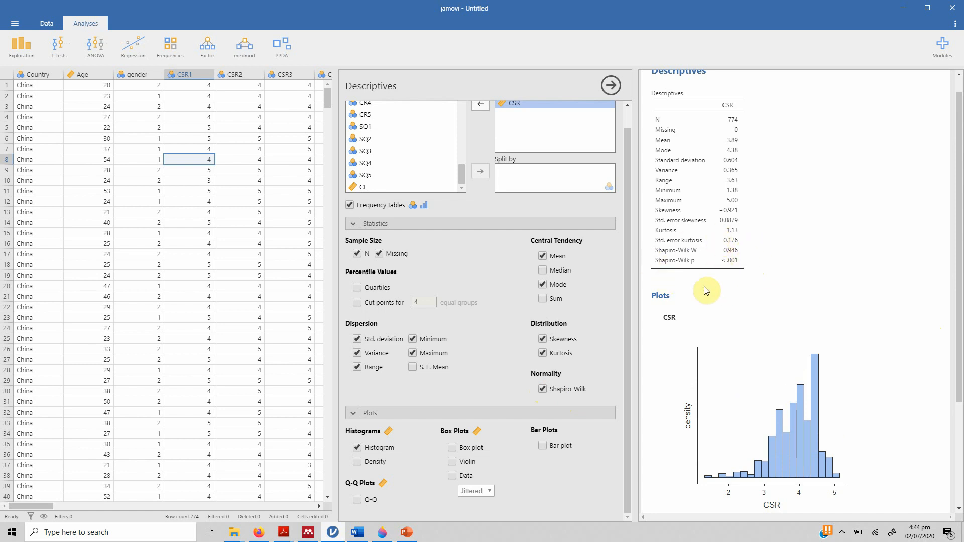
click(542, 389)
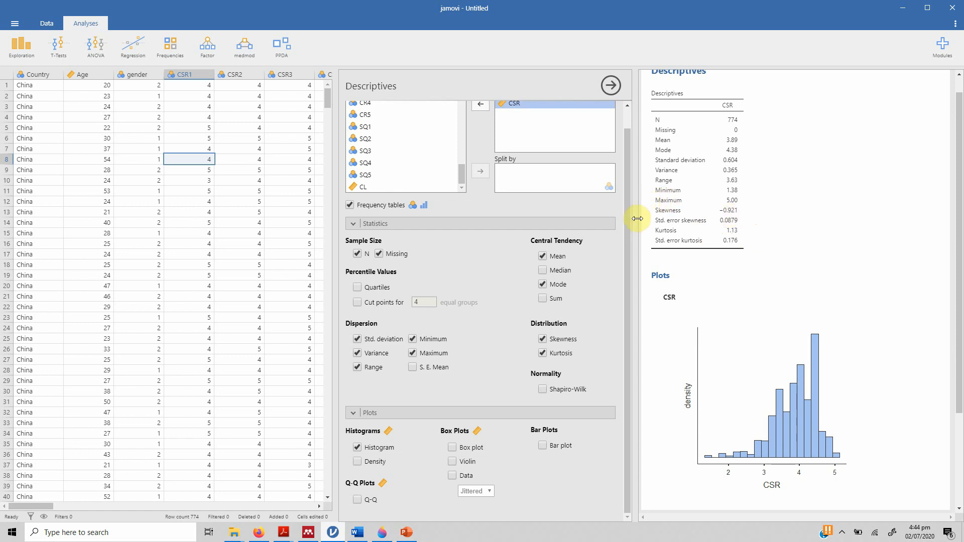
- Replace CSR in the analysed variables with the eight items CSR1 through CSR8
drag(626, 230, 629, 182)
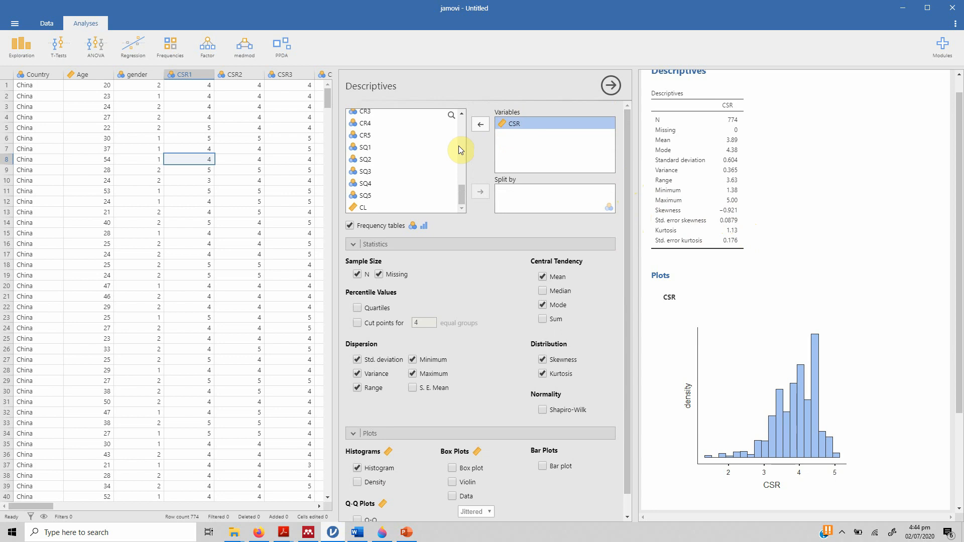
click(480, 124)
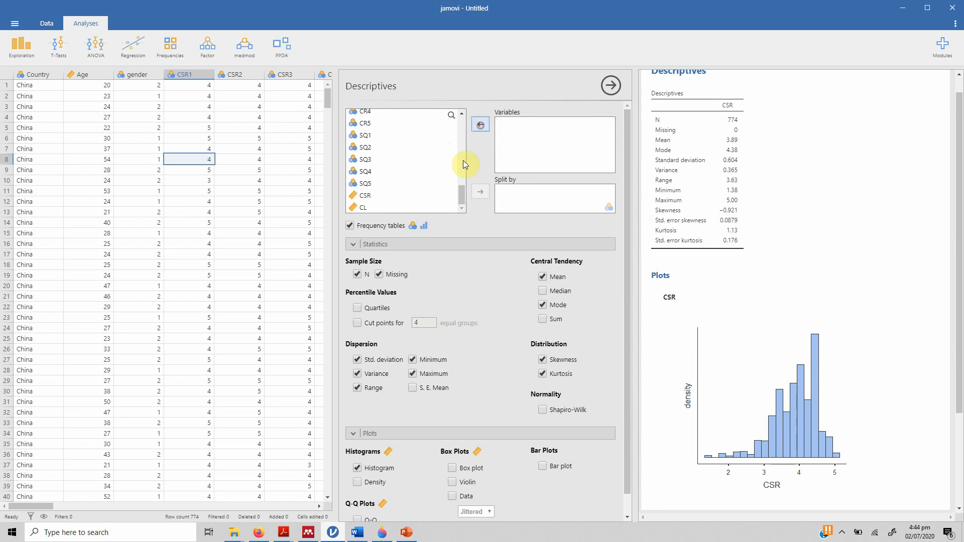
drag(461, 191, 464, 115)
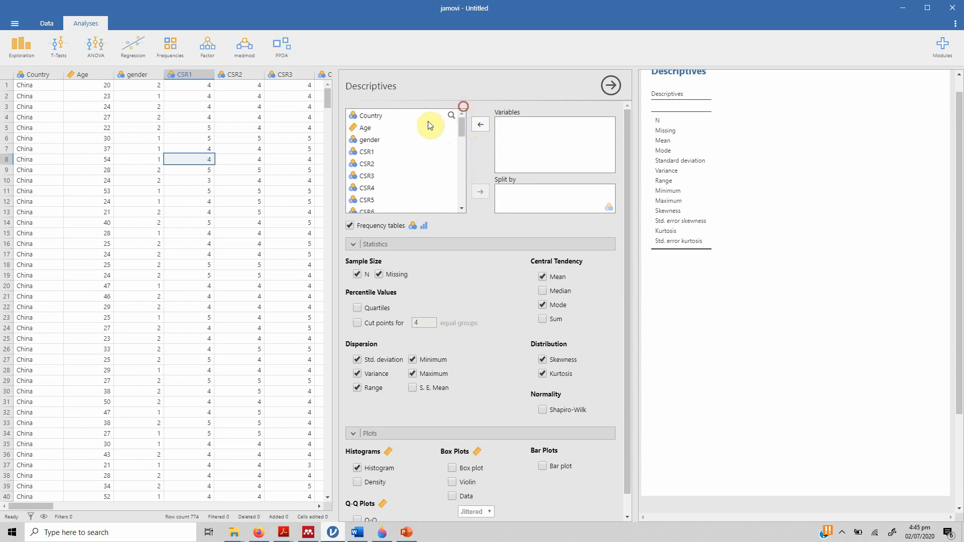
click(397, 150)
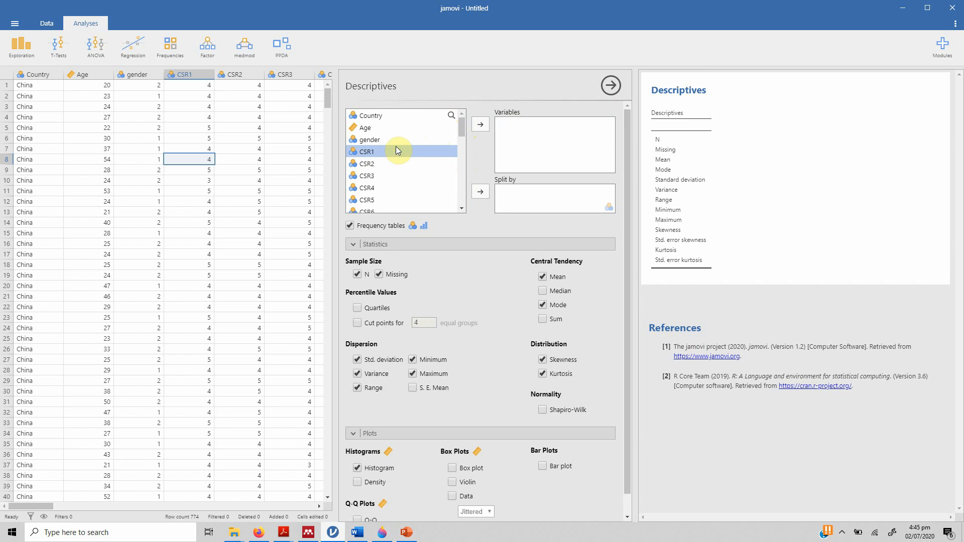
click(478, 126)
click(478, 125)
click(479, 125)
click(478, 126)
click(478, 126)
click(479, 125)
click(479, 125)
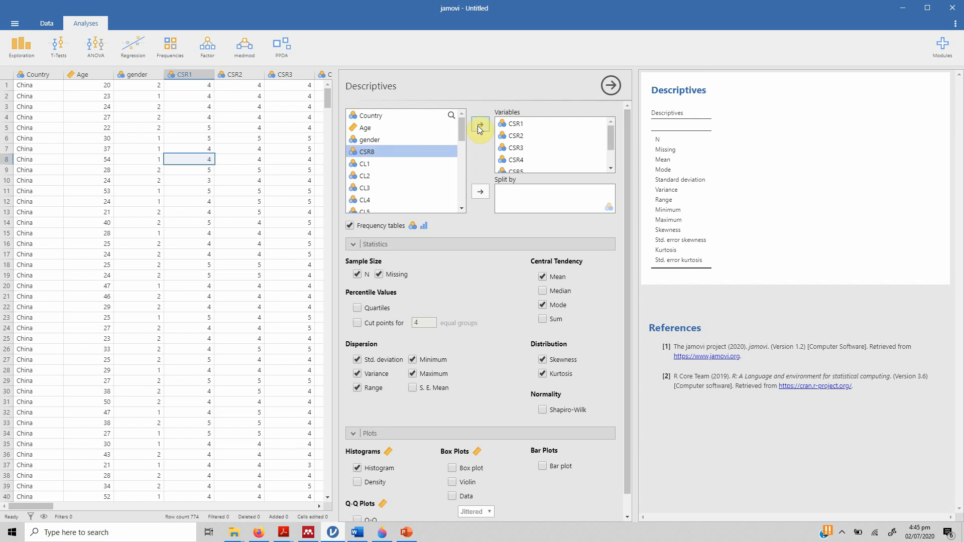
click(478, 126)
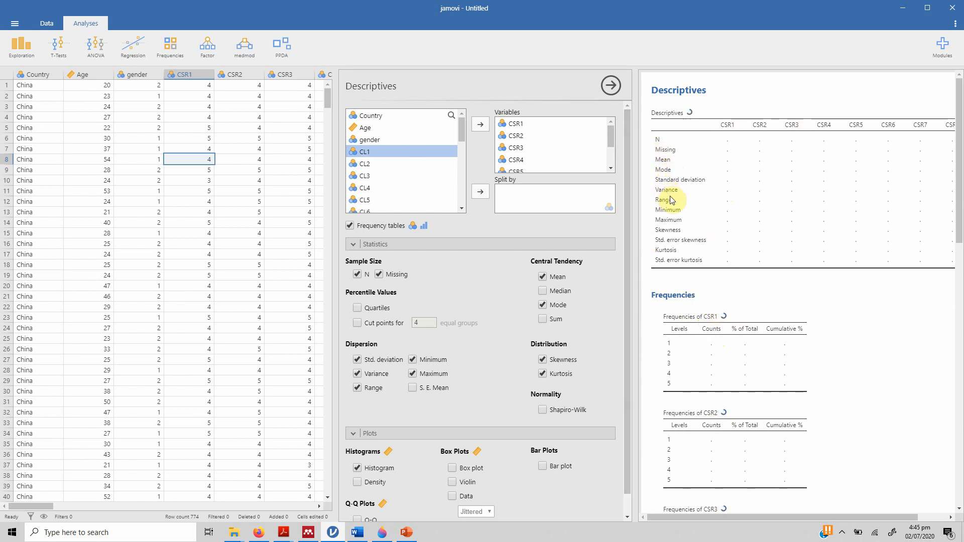
- Exclude the mode from the central tendency statistics of the CSR items
click(544, 306)
drag(628, 173, 634, 224)
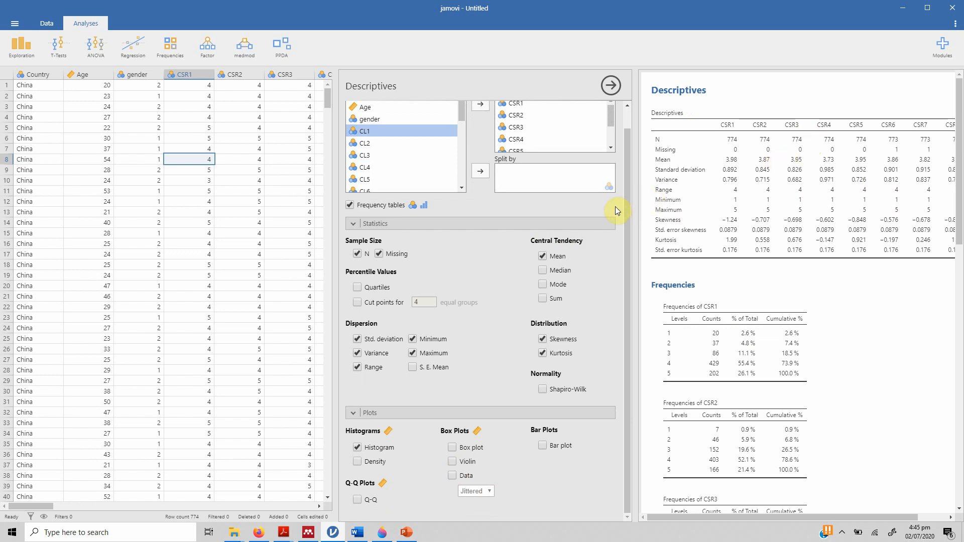
scroll(622, 204, up, 2)
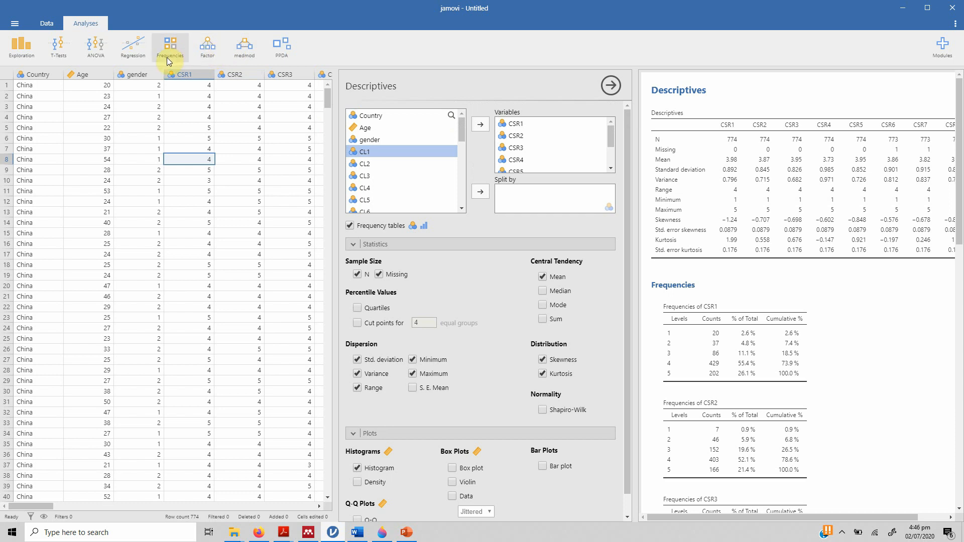
click(201, 56)
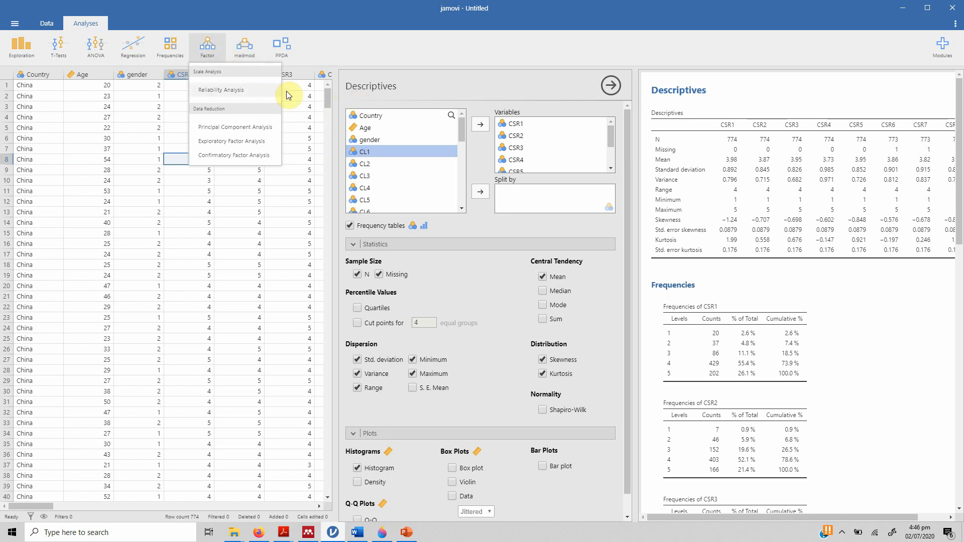
click(726, 281)
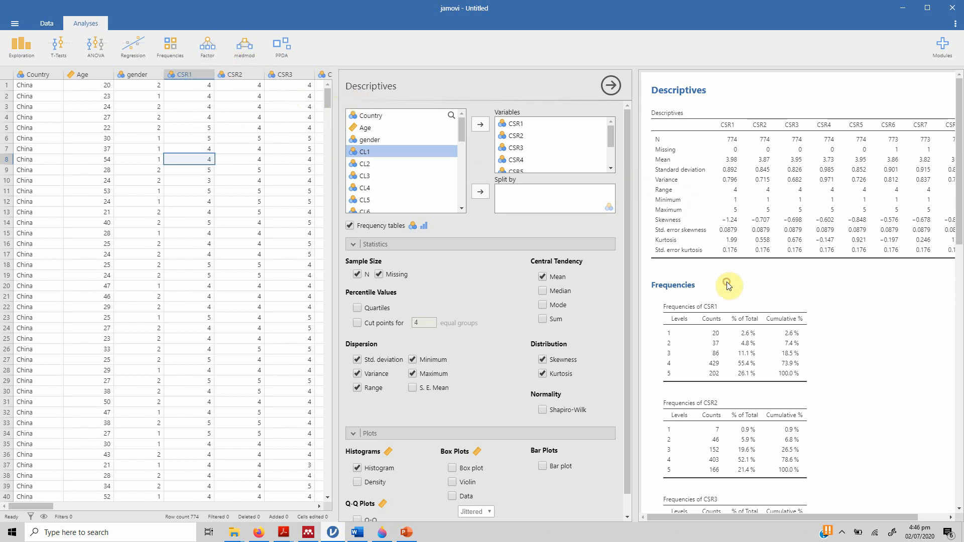
- Remove all analyses from the results output
right_click(712, 181)
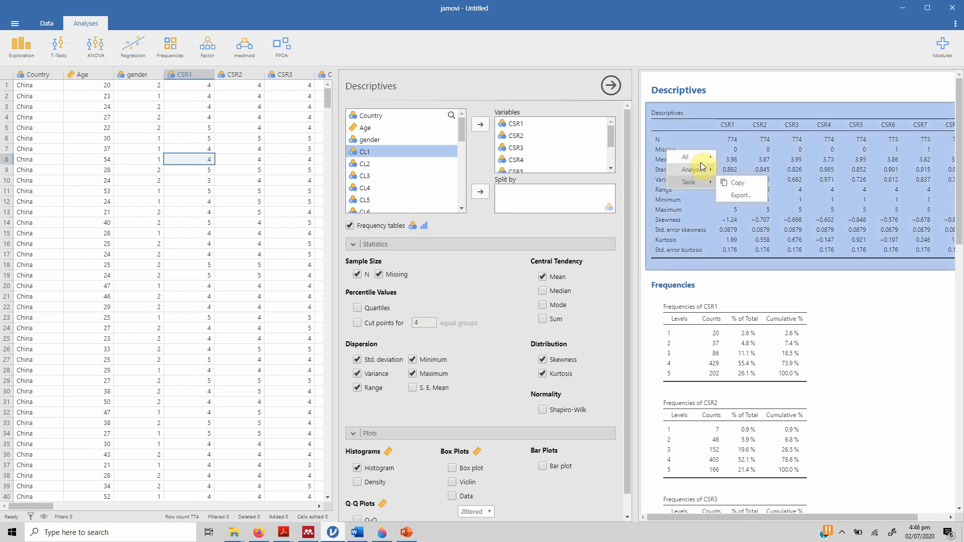
mouse_move(686, 157)
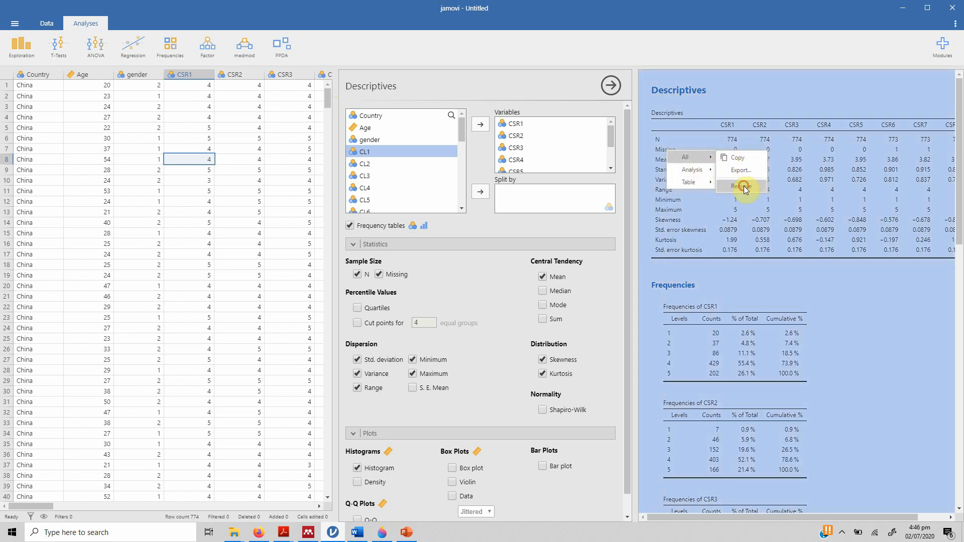
click(744, 190)
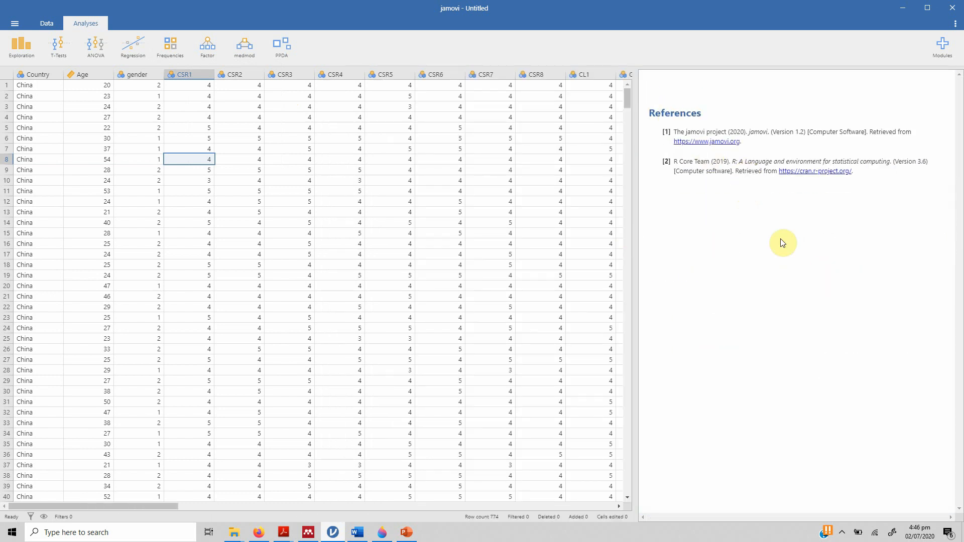
- Create a new, empty Descriptives analysis from the Exploration analyses
click(24, 59)
click(28, 72)
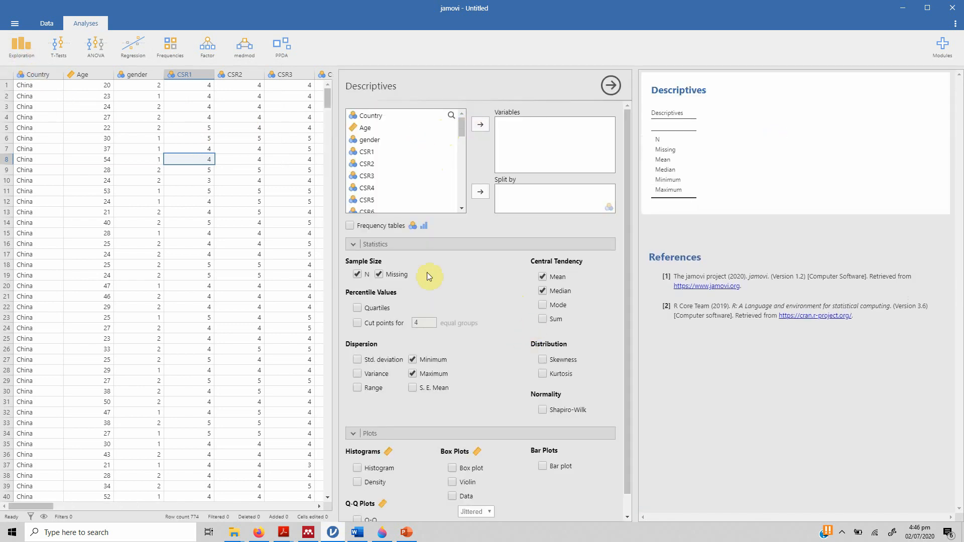
scroll(577, 431, down, 1)
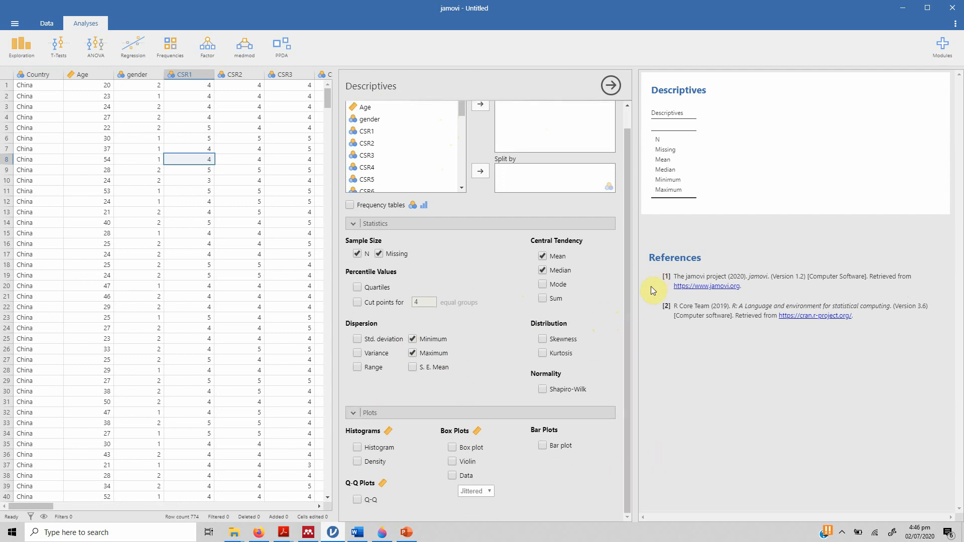
drag(627, 305, 639, 170)
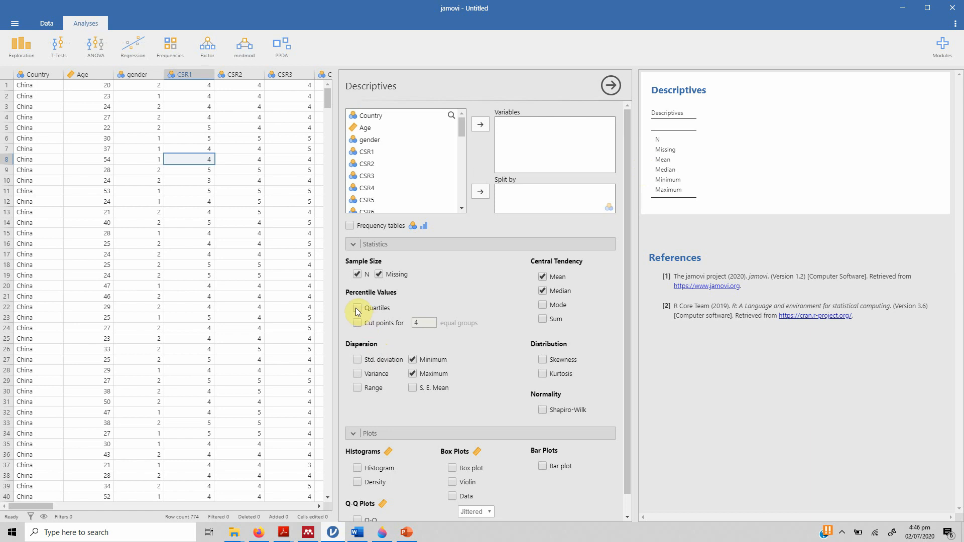
- Add the CSR scale to the new analysis's variables and include quartiles in its statistics
click(376, 152)
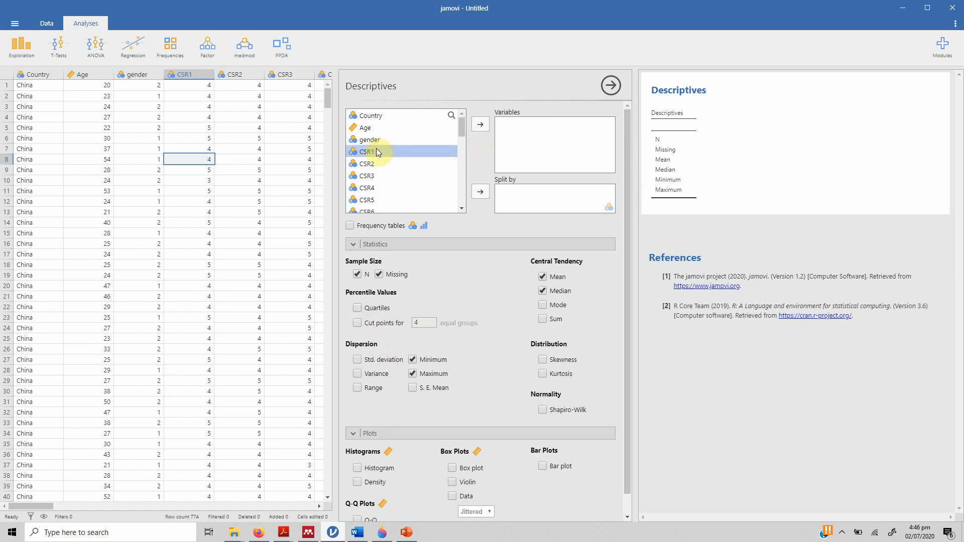
drag(461, 139, 462, 206)
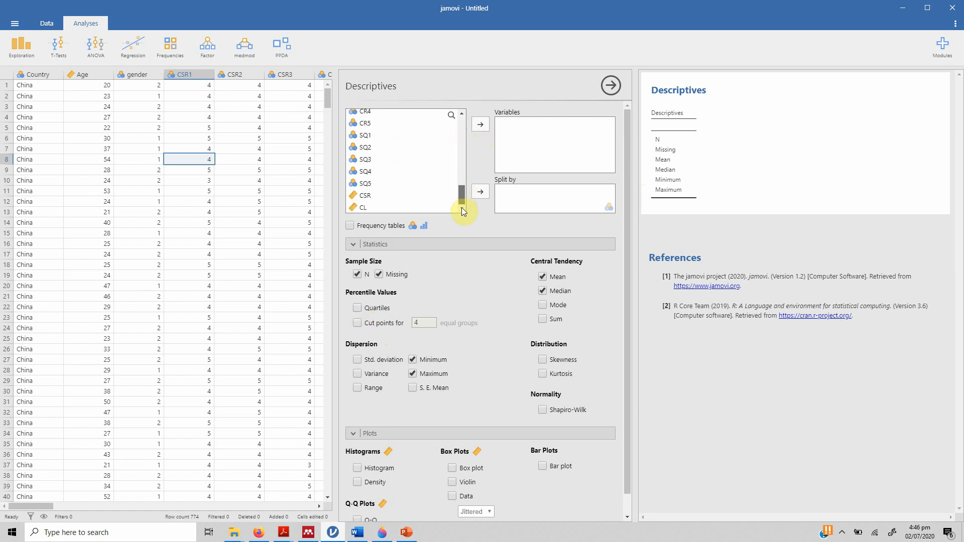
click(366, 195)
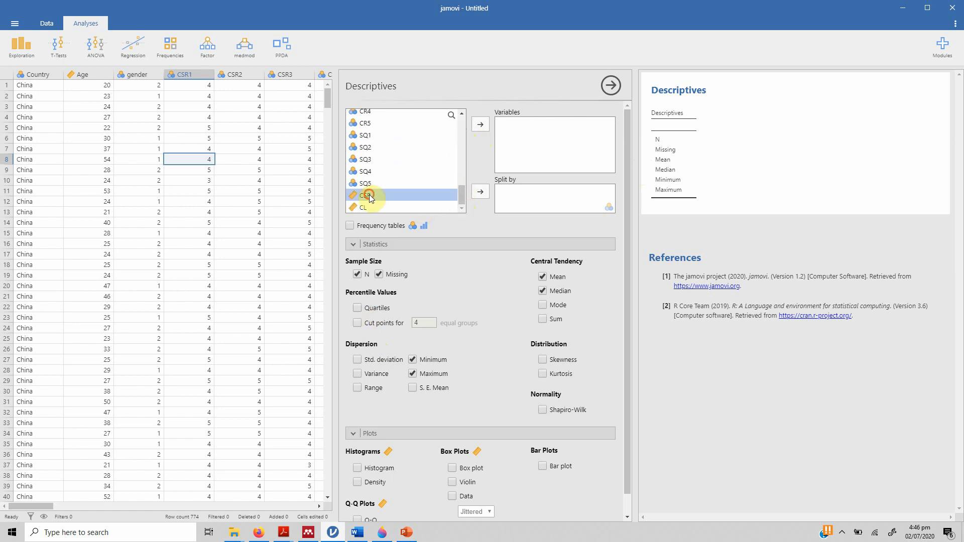
click(477, 127)
click(435, 209)
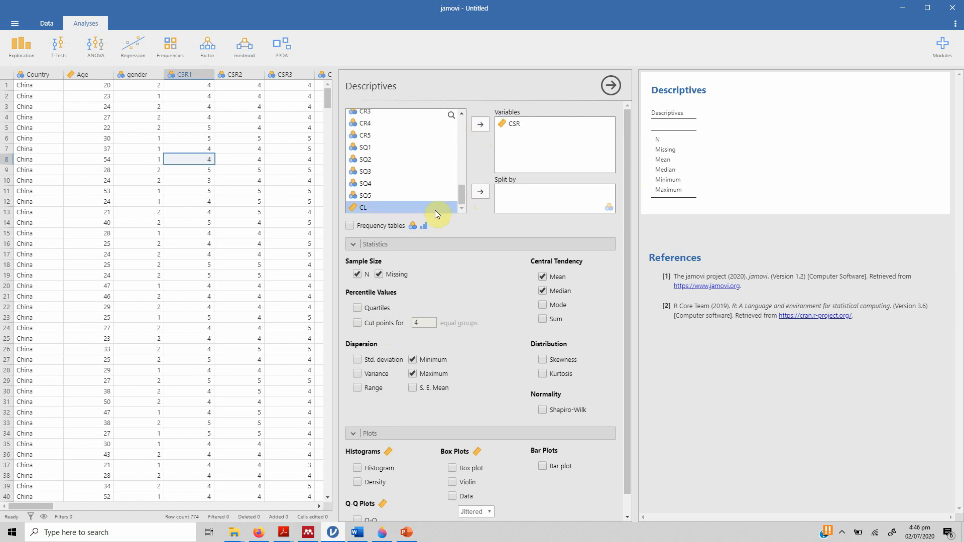
click(355, 308)
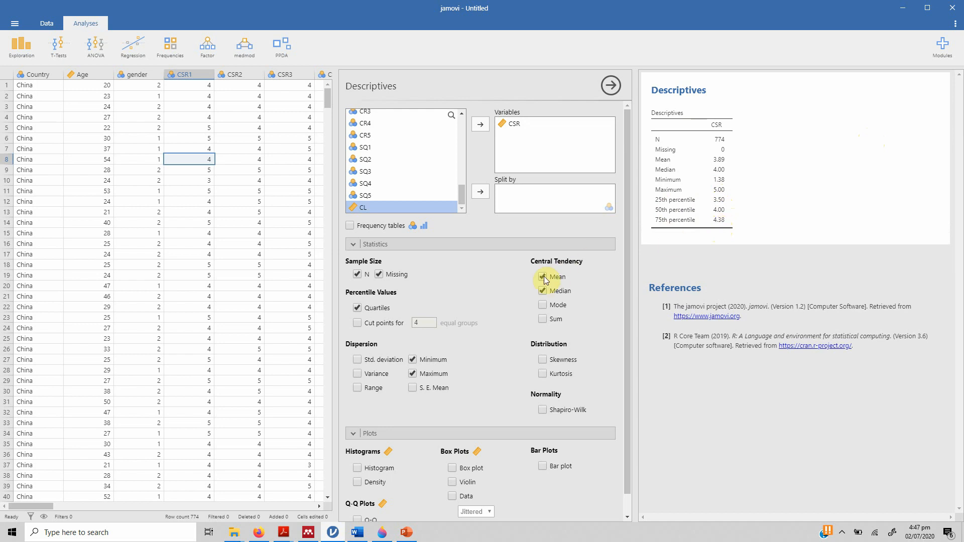
- Add Age to the analysed variables alongside CSR
drag(459, 195, 460, 121)
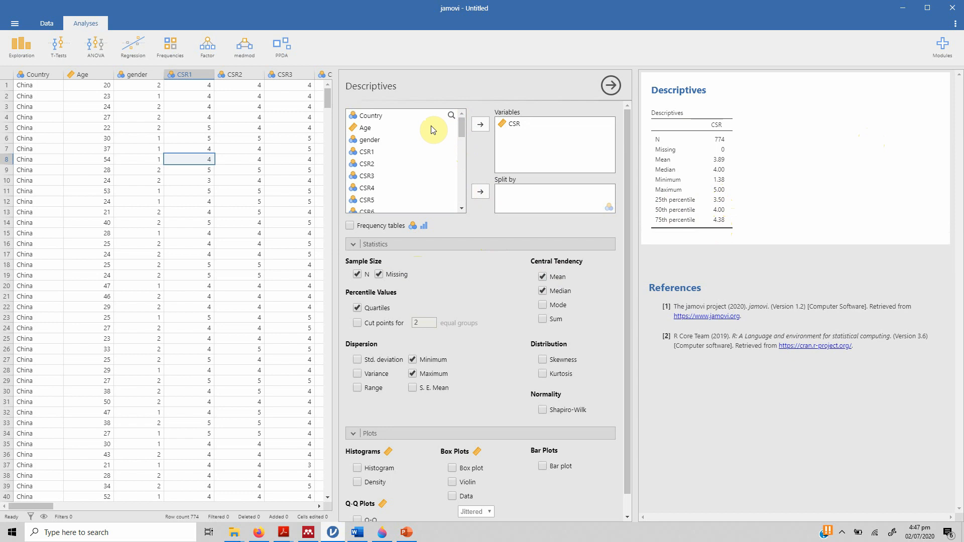
drag(628, 318, 630, 372)
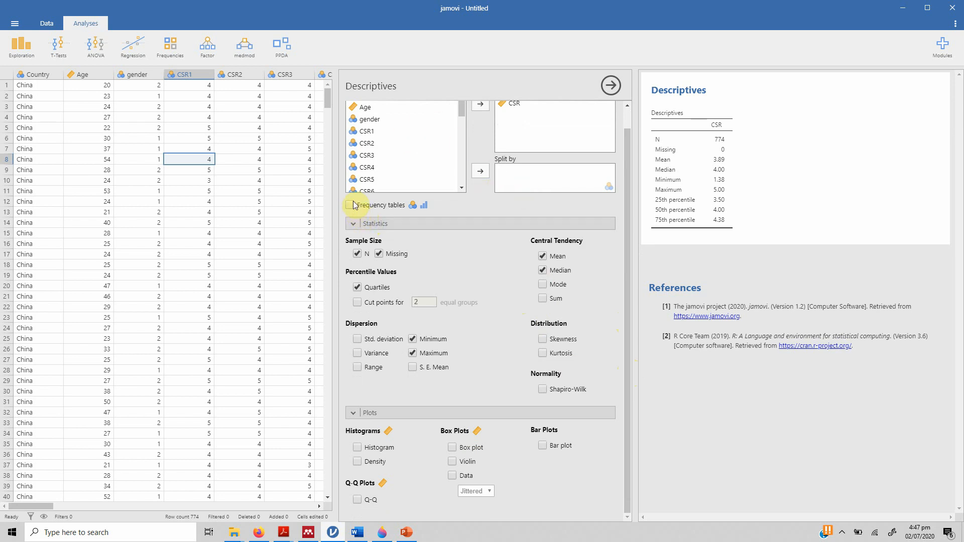
click(366, 107)
click(477, 107)
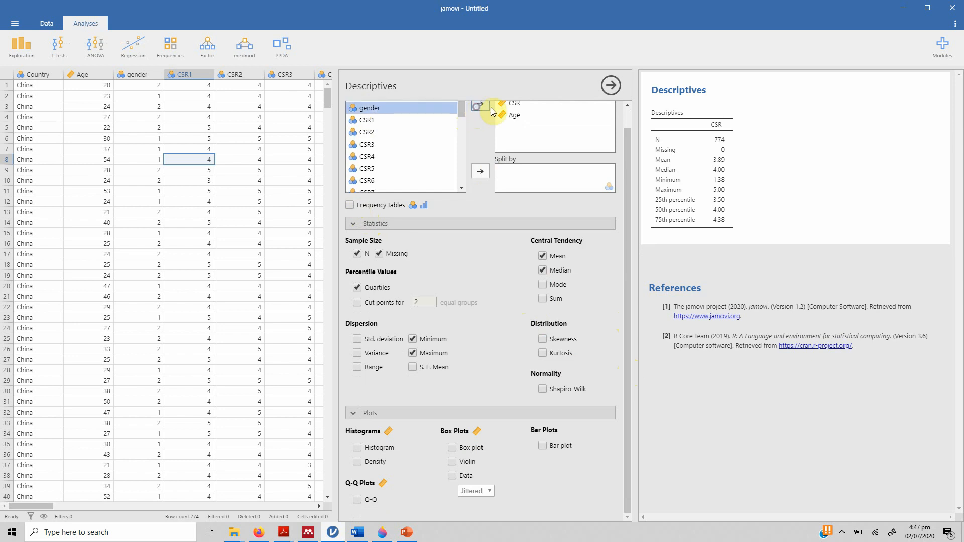
- Replace CSR and Age with gender as the only analysed variable in the Descriptives analysis
click(481, 104)
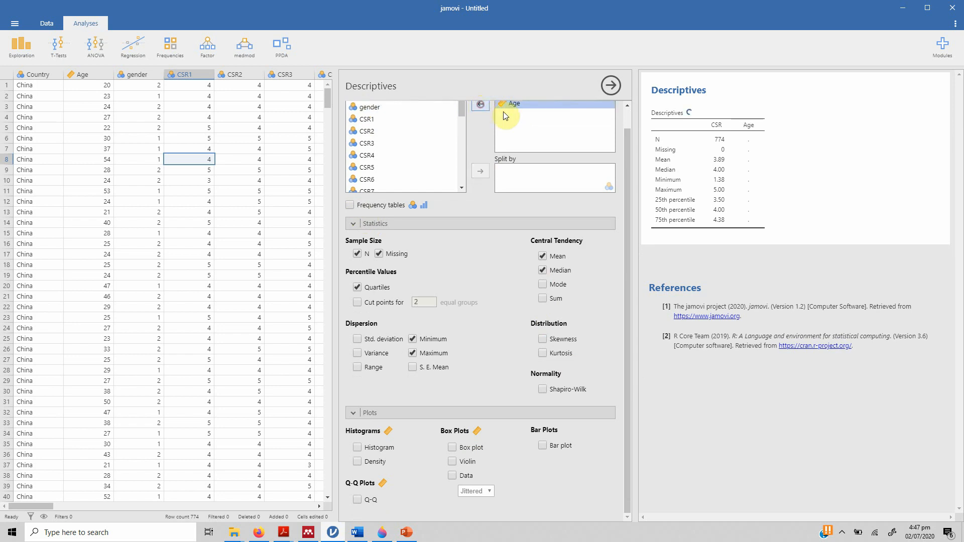
click(480, 107)
click(374, 119)
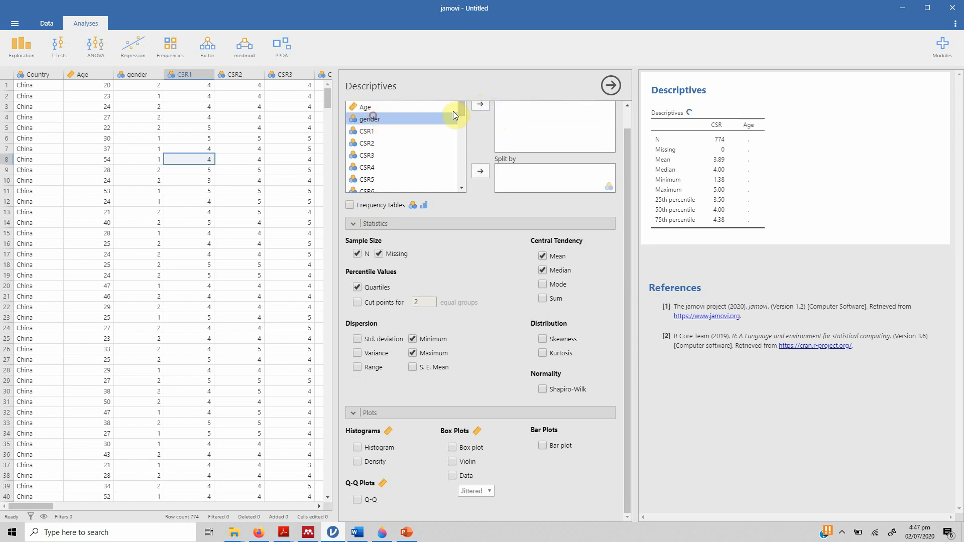
click(479, 105)
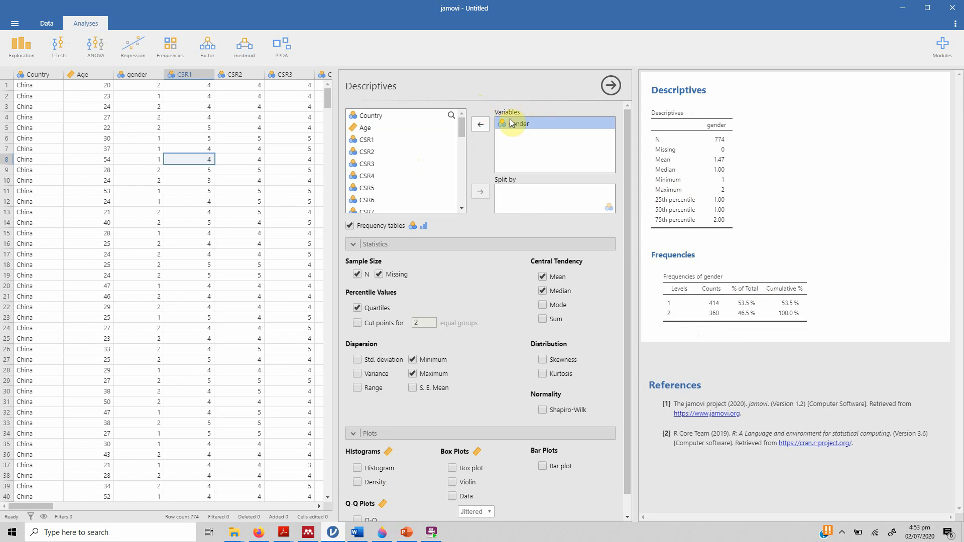
- Split the gender analysis by Country and review the resulting descriptives and frequency tables
click(376, 115)
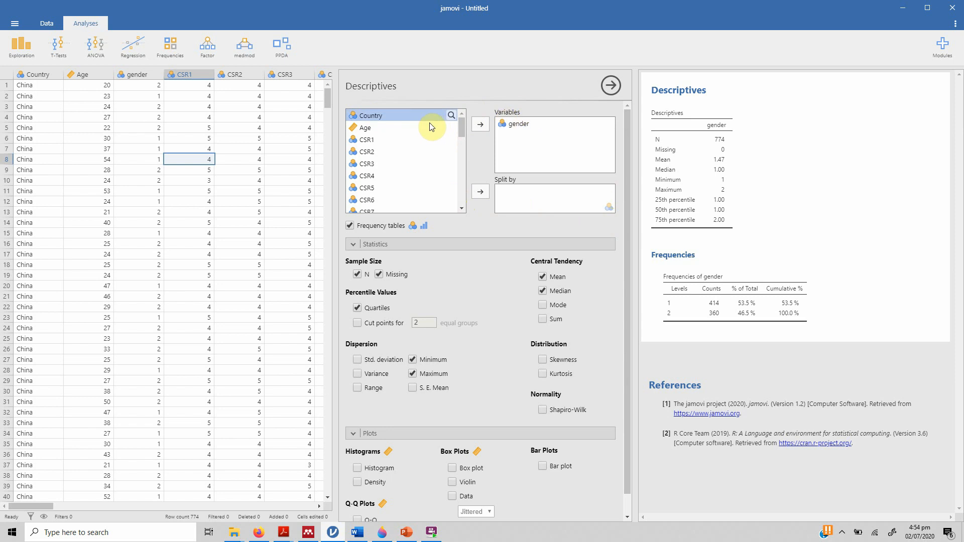
click(479, 191)
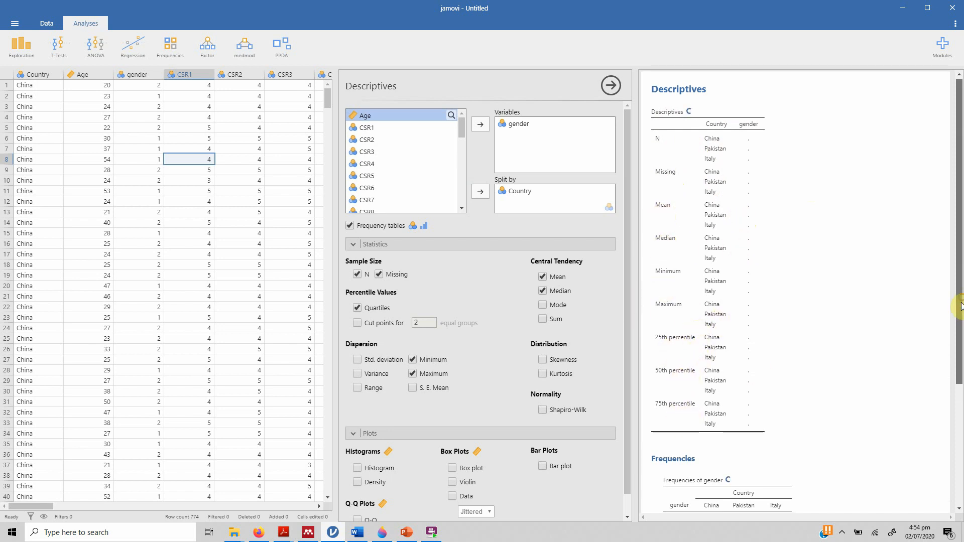
scroll(961, 304, down, 2)
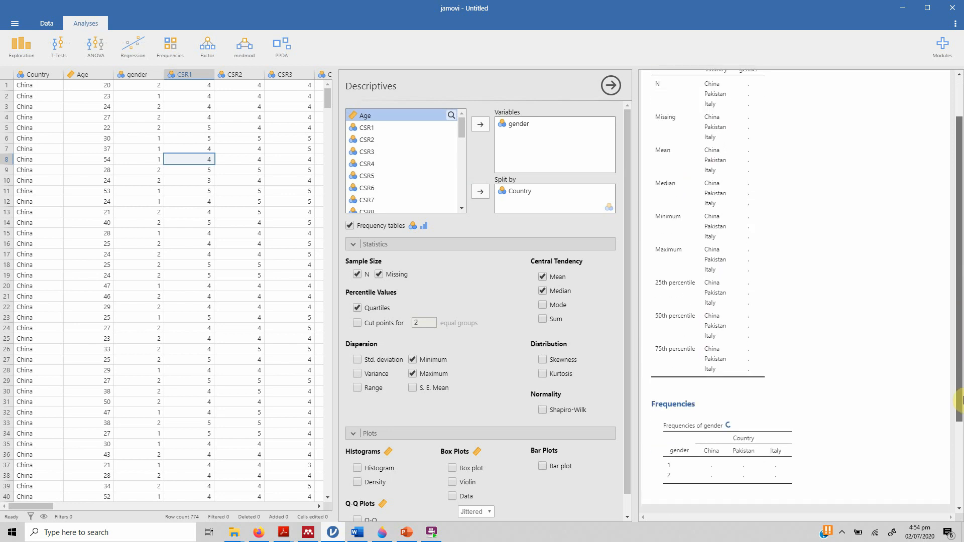
scroll(960, 309, down, 2)
scroll(769, 360, up, 2)
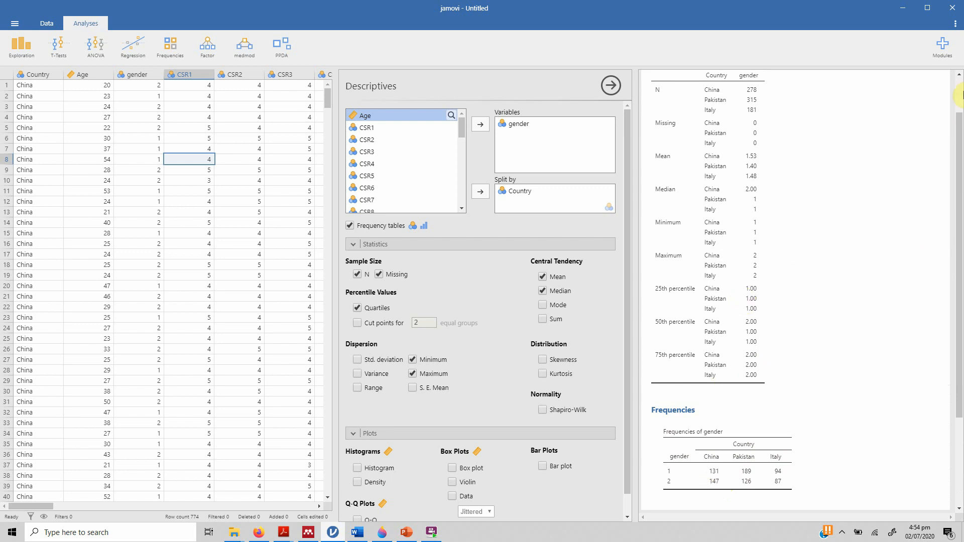
scroll(961, 89, up, 1)
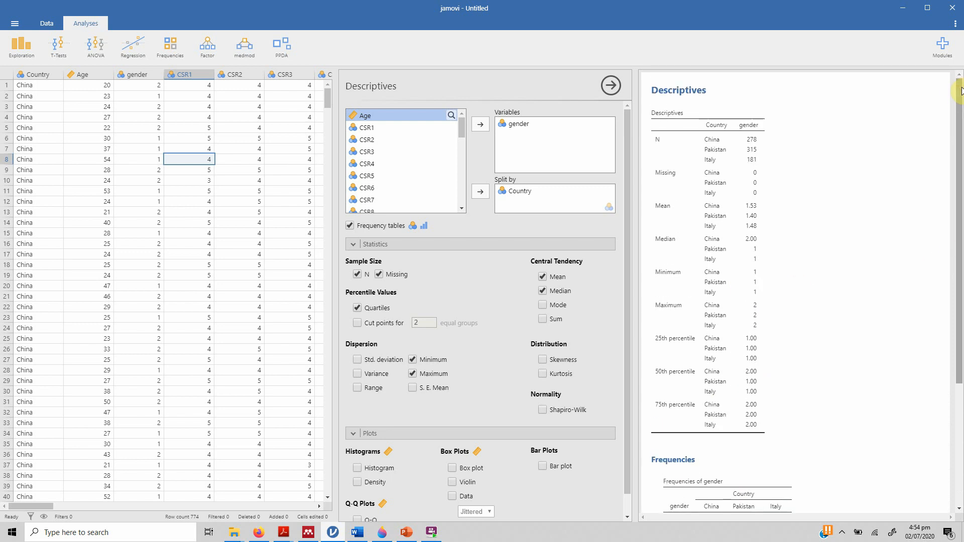